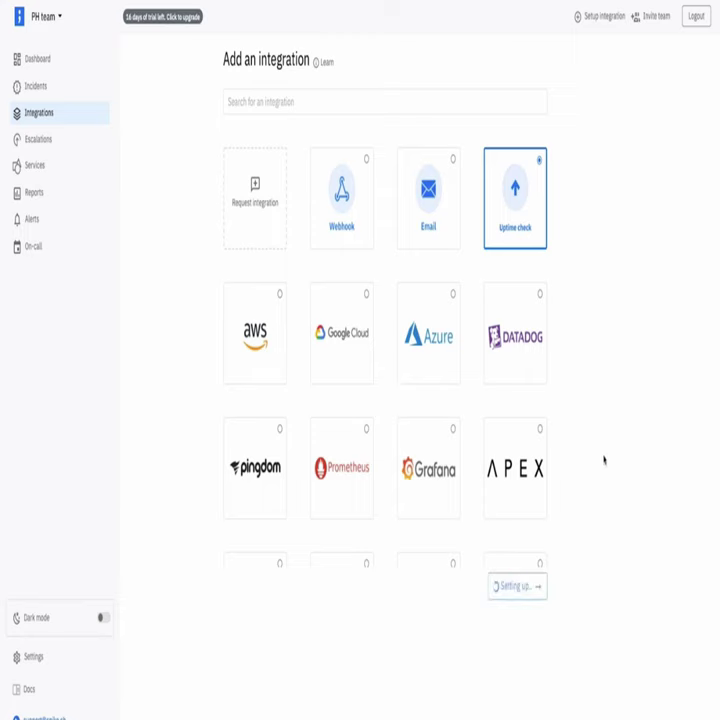
- Choose Uptime check as the integration type and continue to escalation policy selection
click(528, 588)
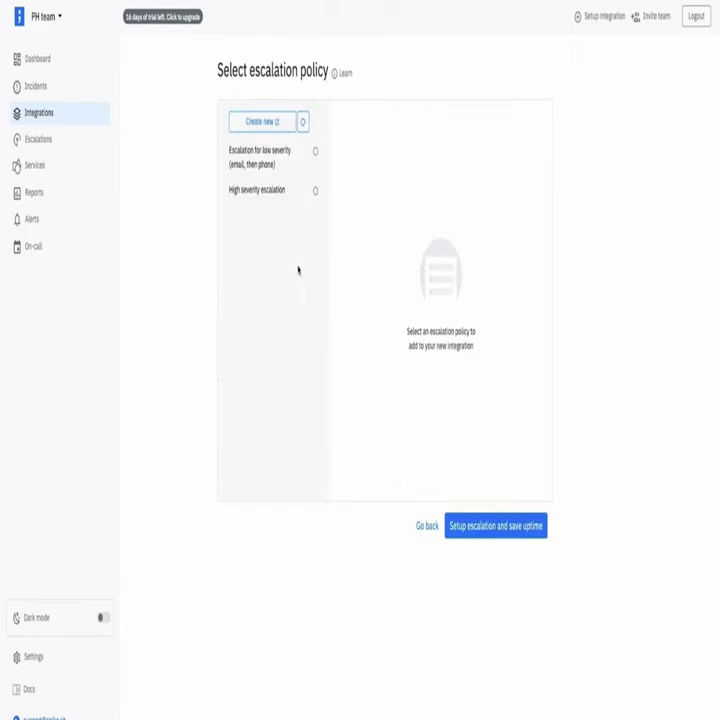
- Select the High severity escalation policy to preview its three alerting steps
click(315, 190)
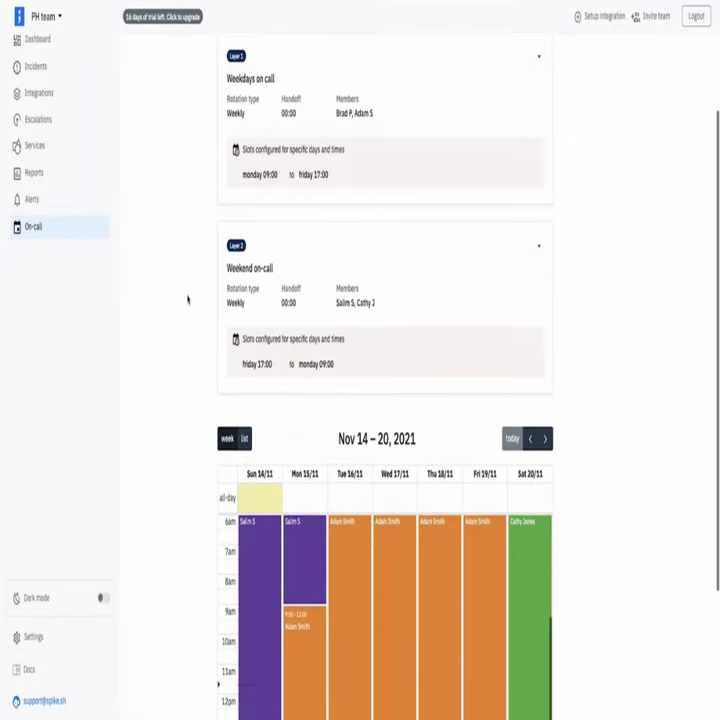
scroll(187, 299, down, 3)
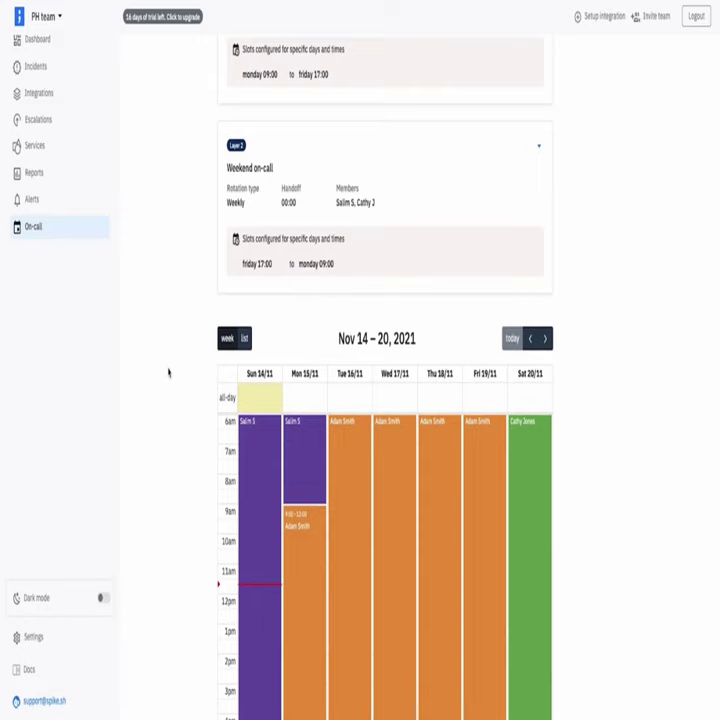